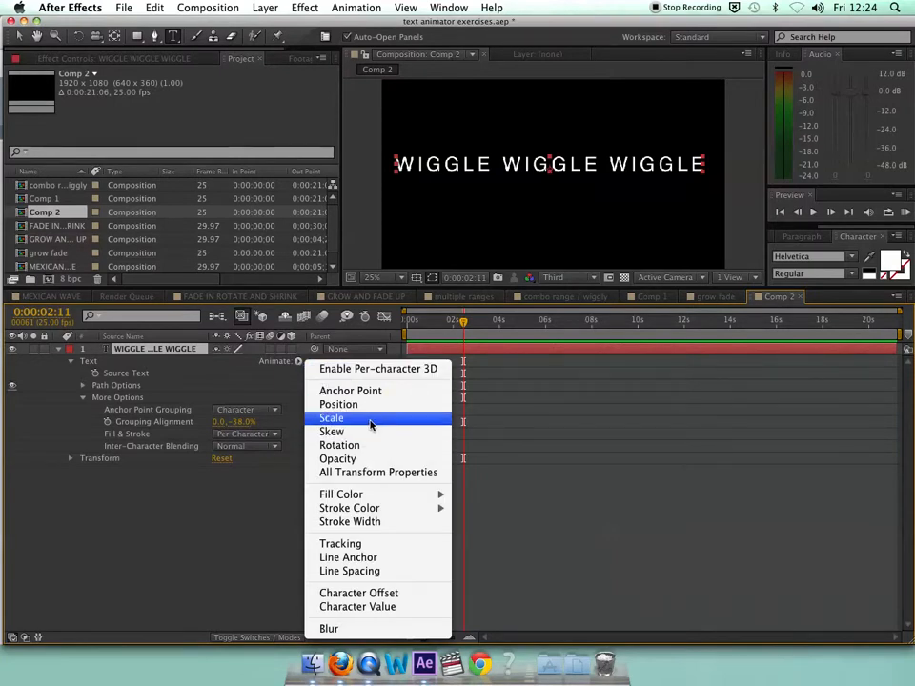
- Add a Scale animator at 250% to the text layer, limiting its range selector to the middle word from 35% to 65%
left_click(370, 420)
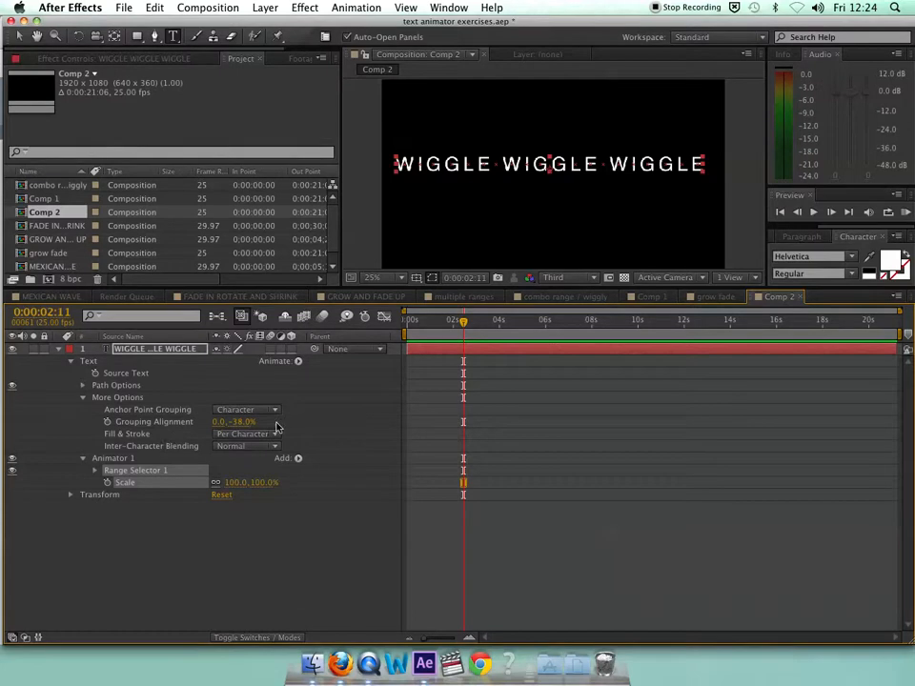
left_click(95, 471)
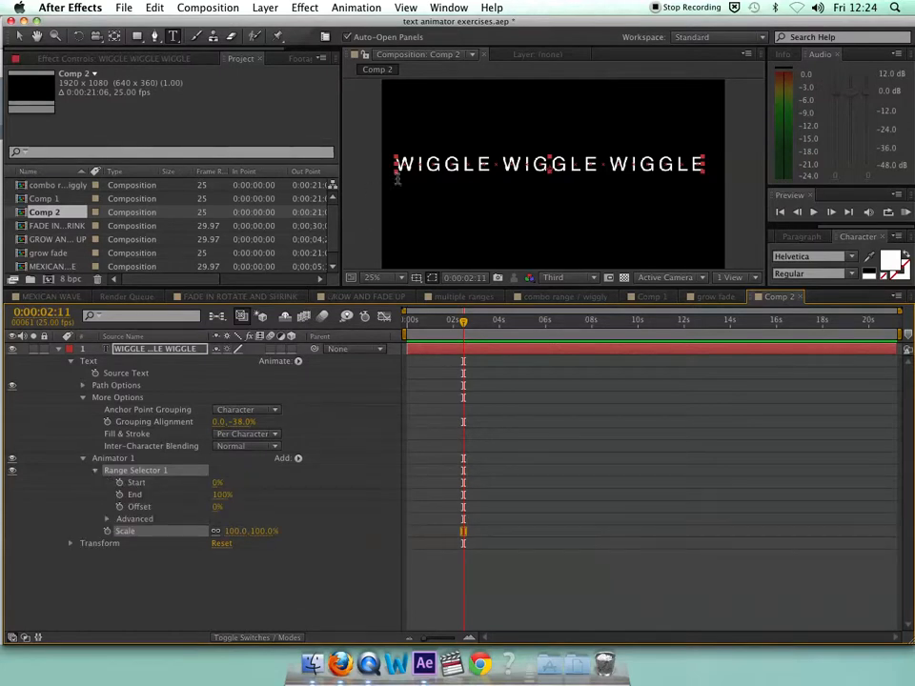
left_click(121, 462)
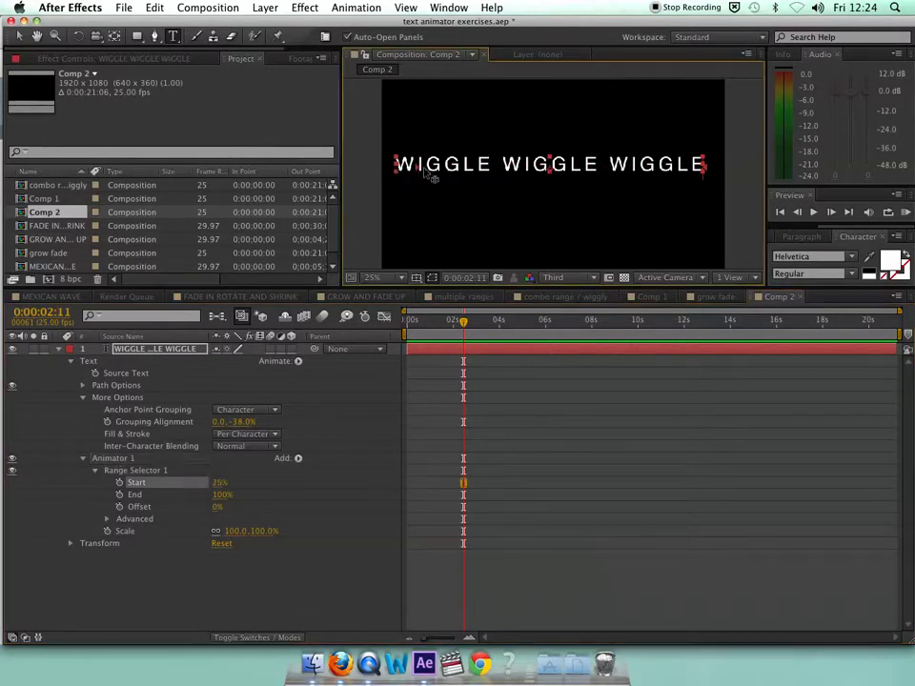
left_click_drag(425, 173, 498, 174)
left_click_drag(713, 175, 596, 173)
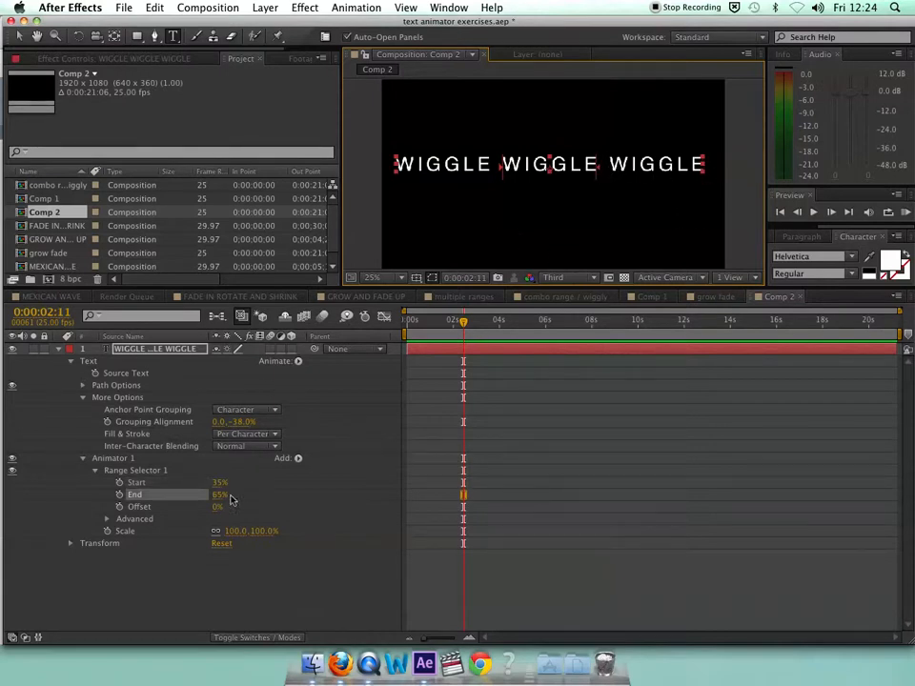
left_click_drag(260, 539, 363, 534)
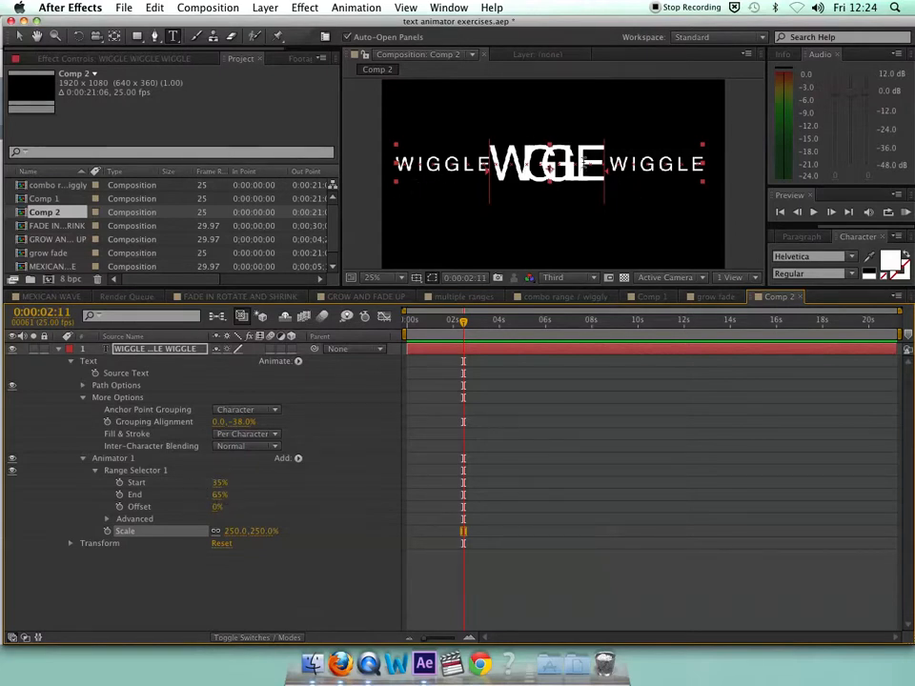
left_click(95, 473)
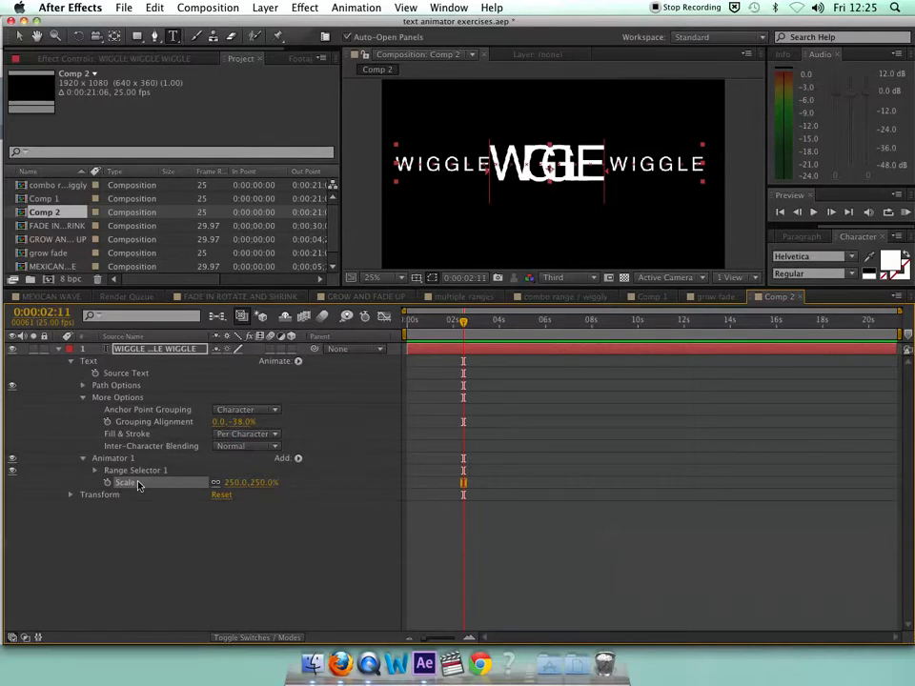
- Add a wiggly selector to Animator 1 alongside its range selector
left_click(298, 461)
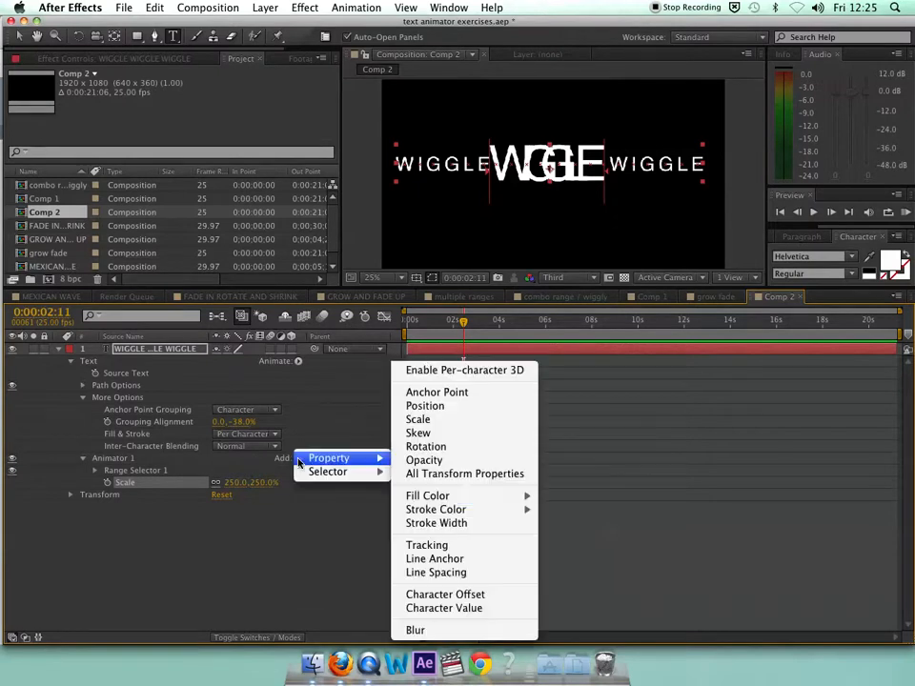
mouse_move(336, 473)
left_click(410, 485)
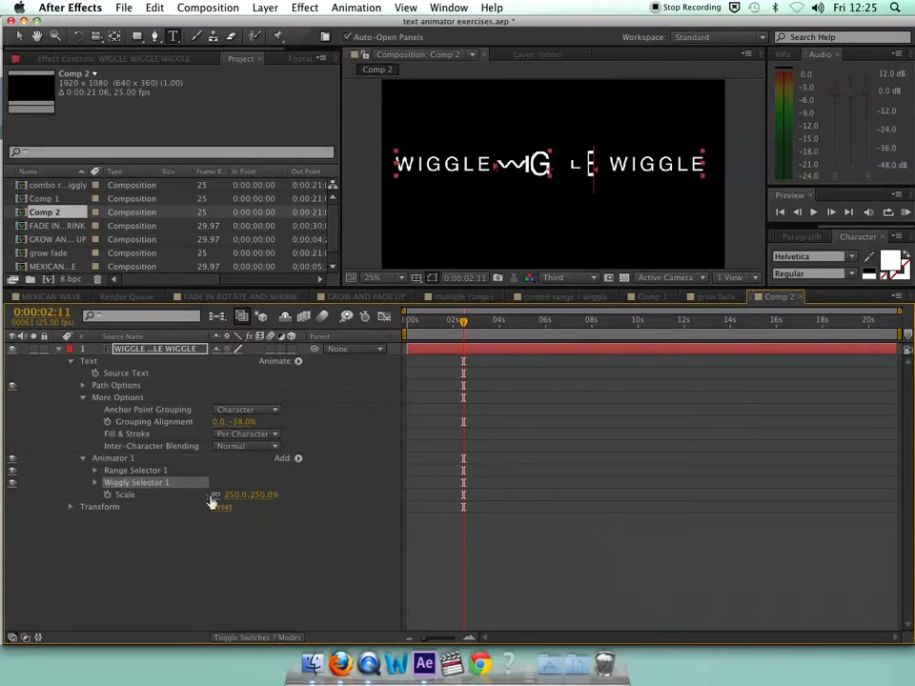
- Add a Rotation property to Animator 1, set it to 69°, and scrub the timeline to preview the wiggle
left_click(298, 460)
mouse_move(314, 459)
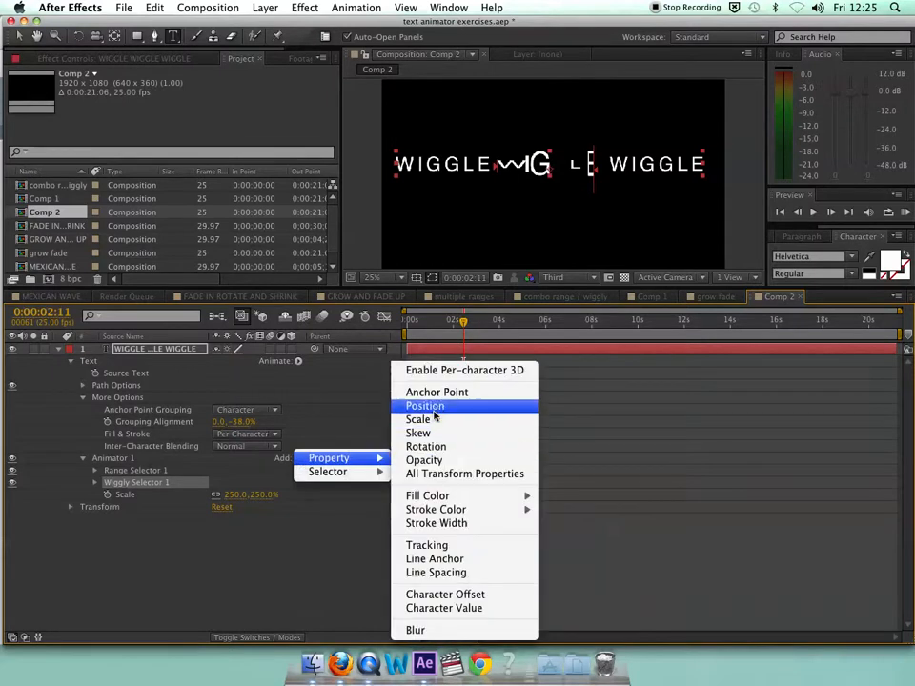
left_click(434, 447)
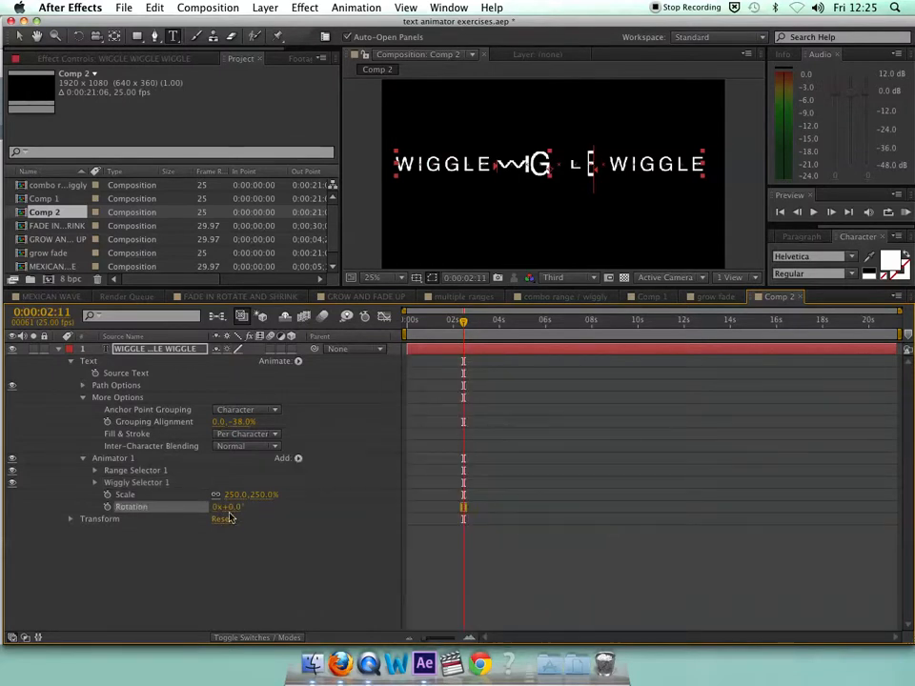
left_click_drag(232, 507, 400, 349)
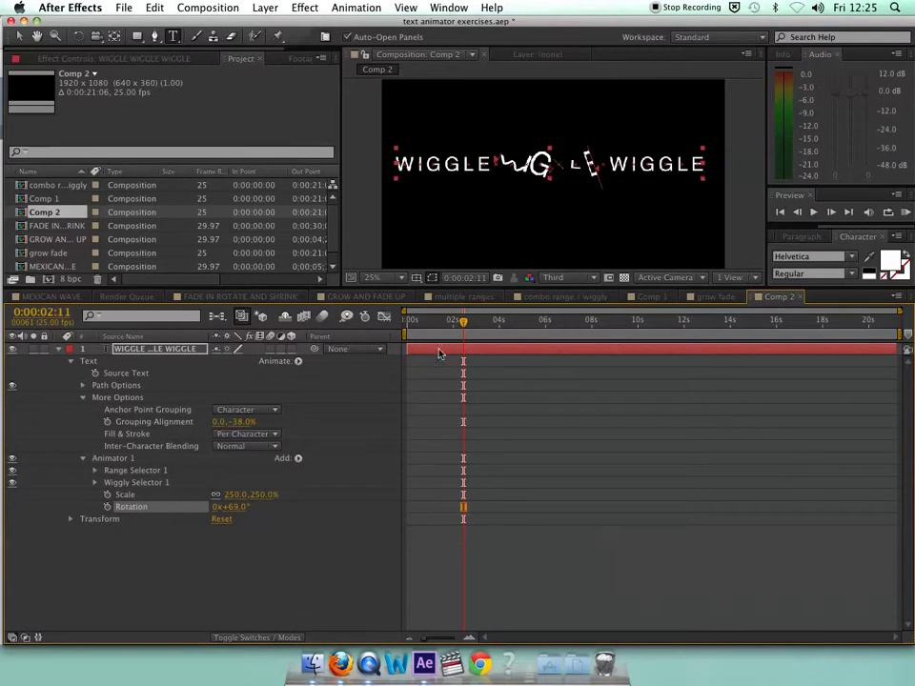
mouse_move(464, 324)
left_mouse_down()
mouse_move(436, 324)
mouse_move(467, 327)
mouse_move(444, 326)
mouse_move(455, 329)
left_mouse_up()
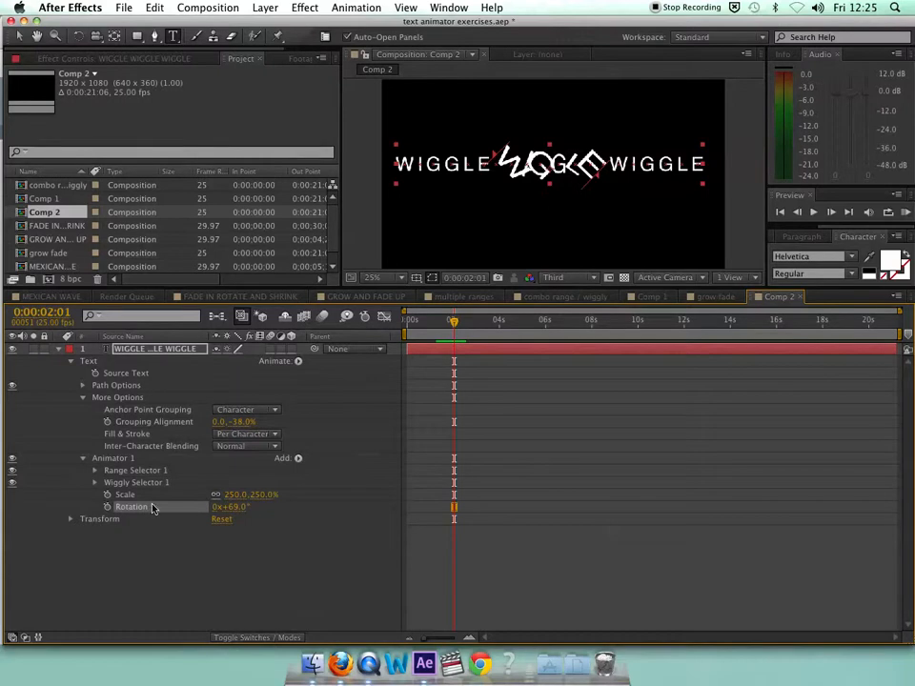
- Delete the Rotation property and the wiggly selector from Animator 1
key("Delete")
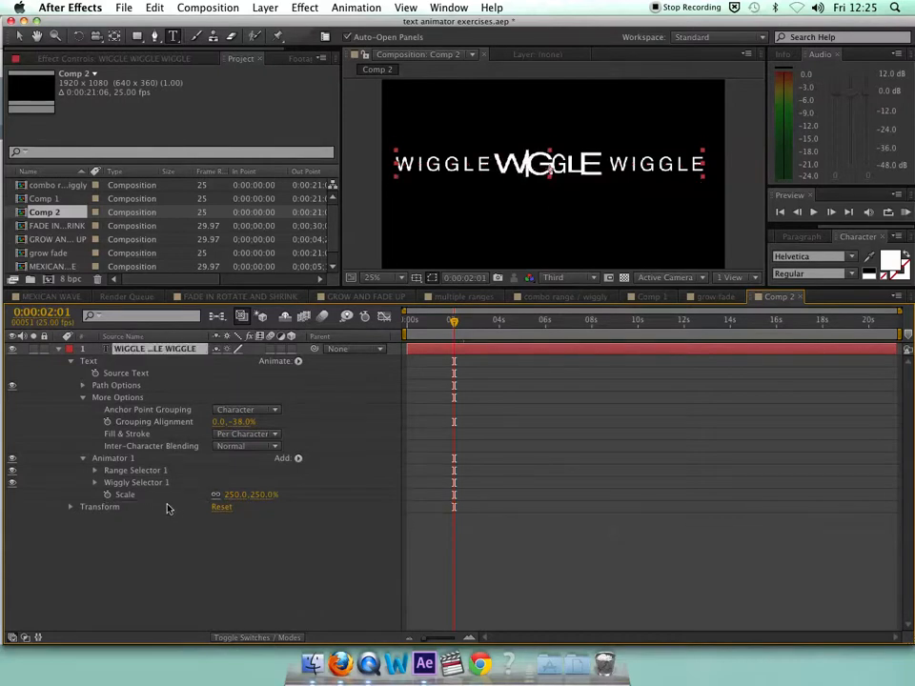
left_click(134, 487)
key("Delete")
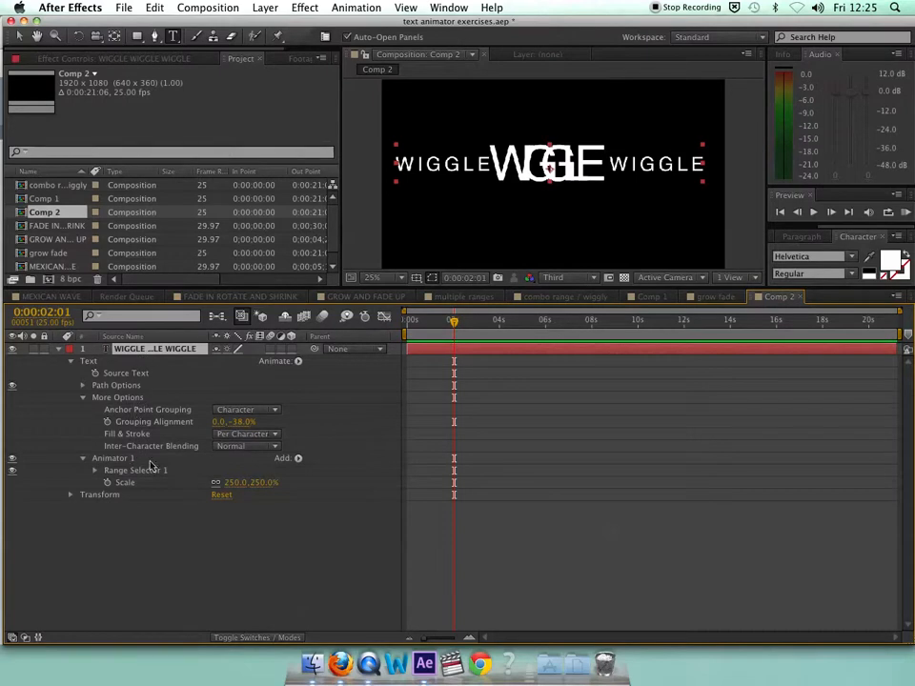
- Add a separate Rotation animator to the text, delete its default range selector, and set the rotation to 32°
left_click(297, 361)
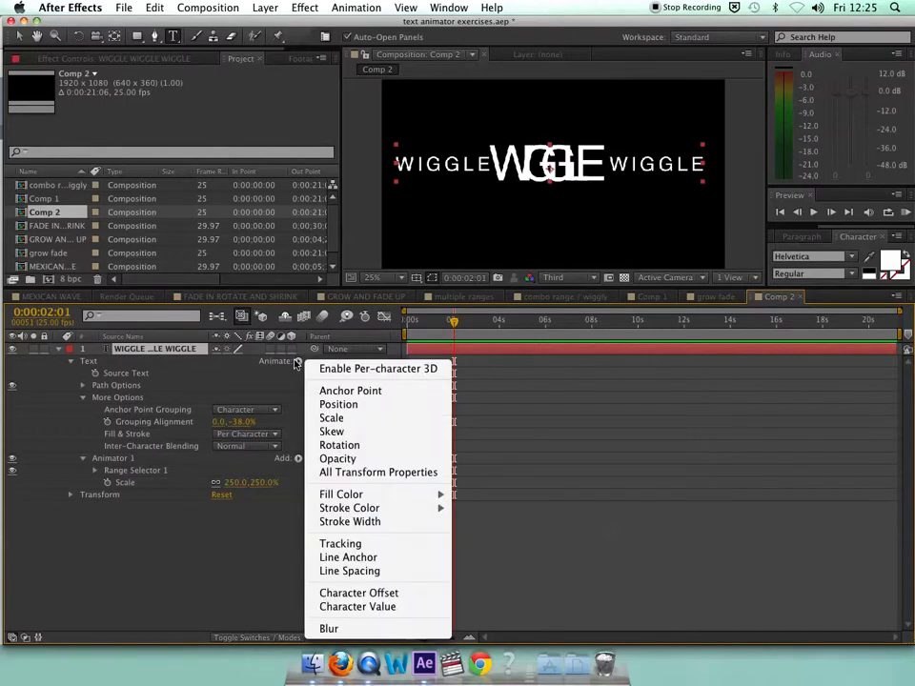
left_click(341, 471)
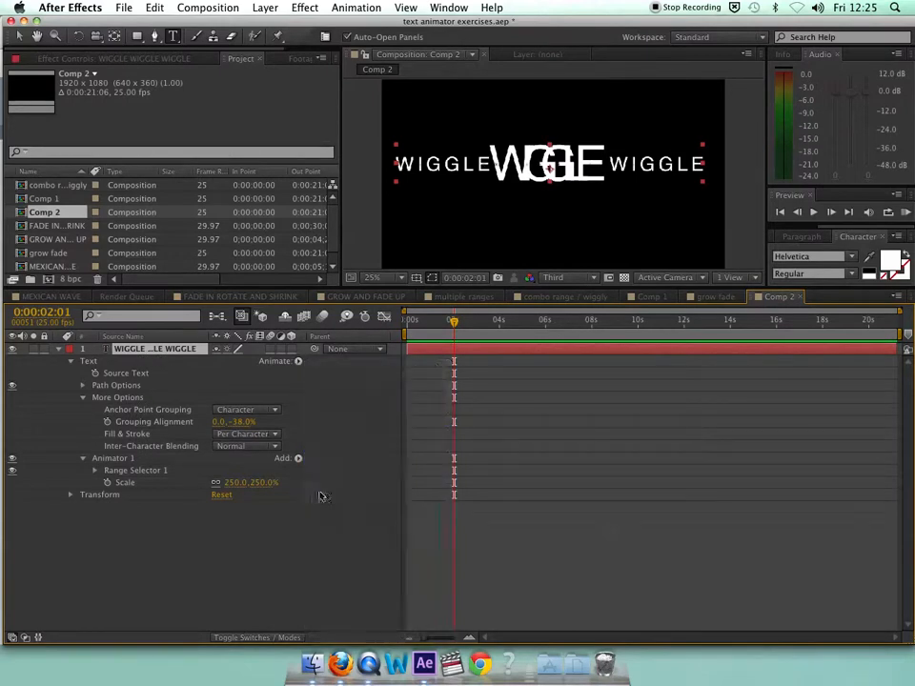
left_click(122, 510)
key("Delete")
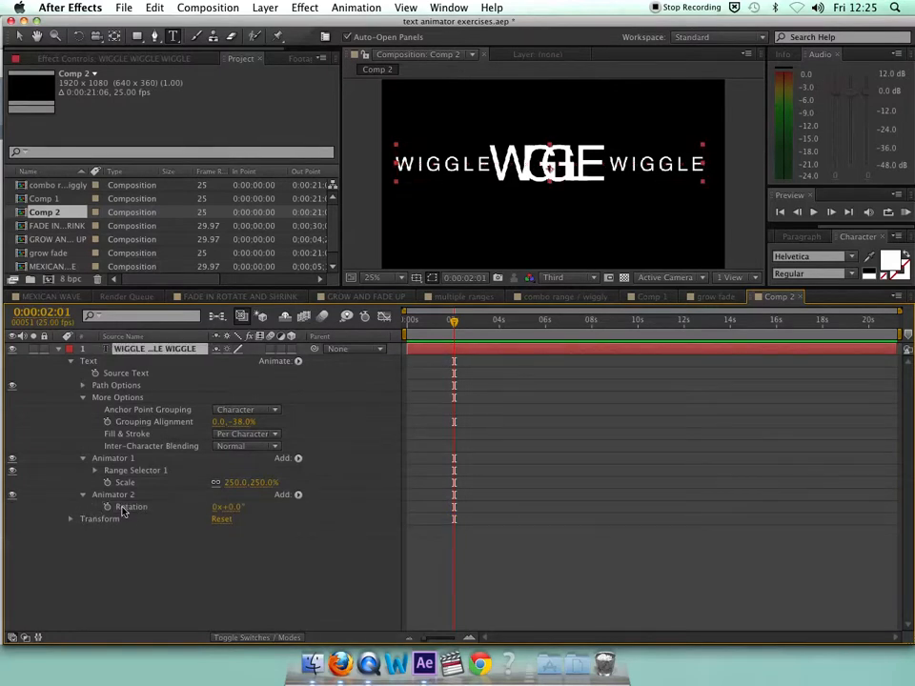
left_click_drag(235, 508, 257, 512)
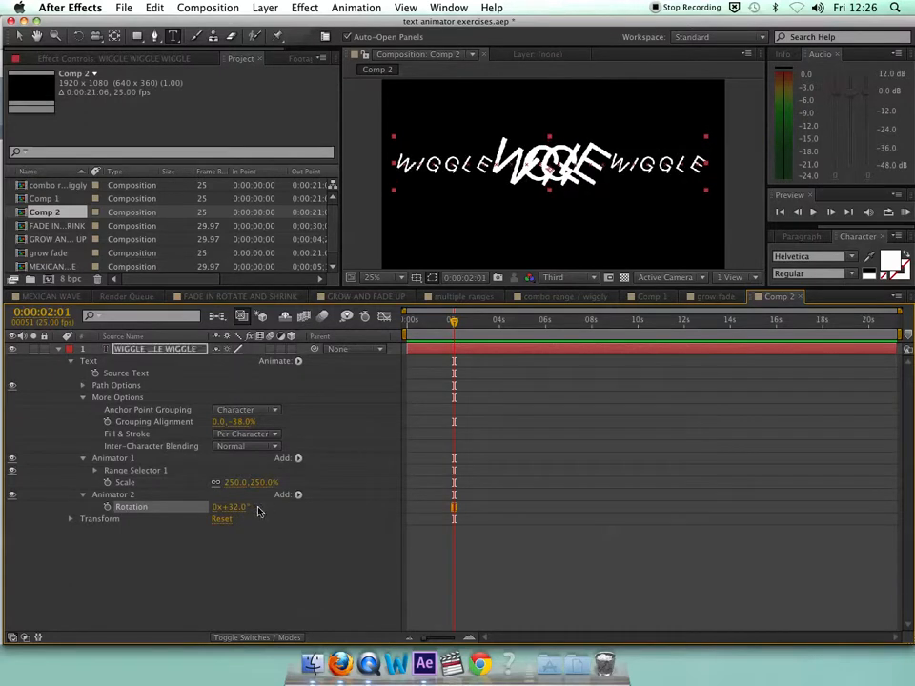
- Add a wiggly selector to Animator 2 and scrub the timeline to preview the rotation wiggle
left_click(296, 496)
mouse_move(335, 513)
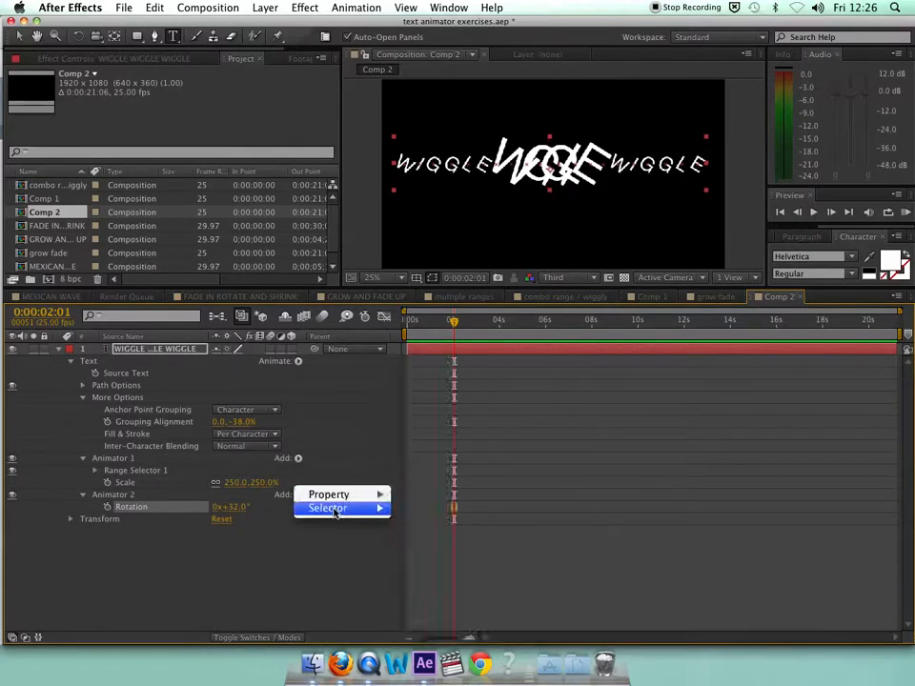
left_click(419, 521)
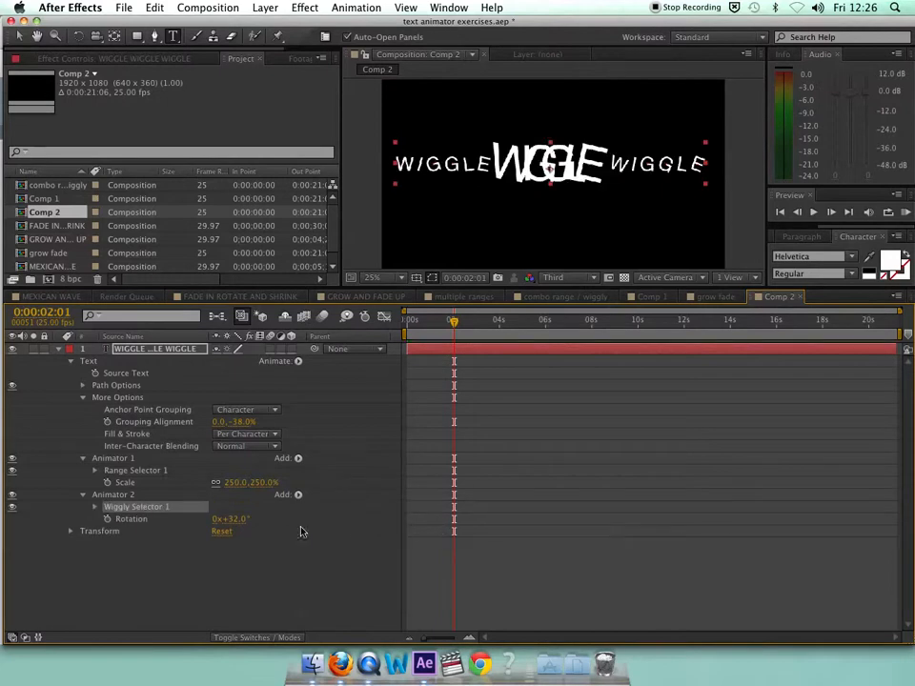
left_click_drag(454, 322, 434, 325)
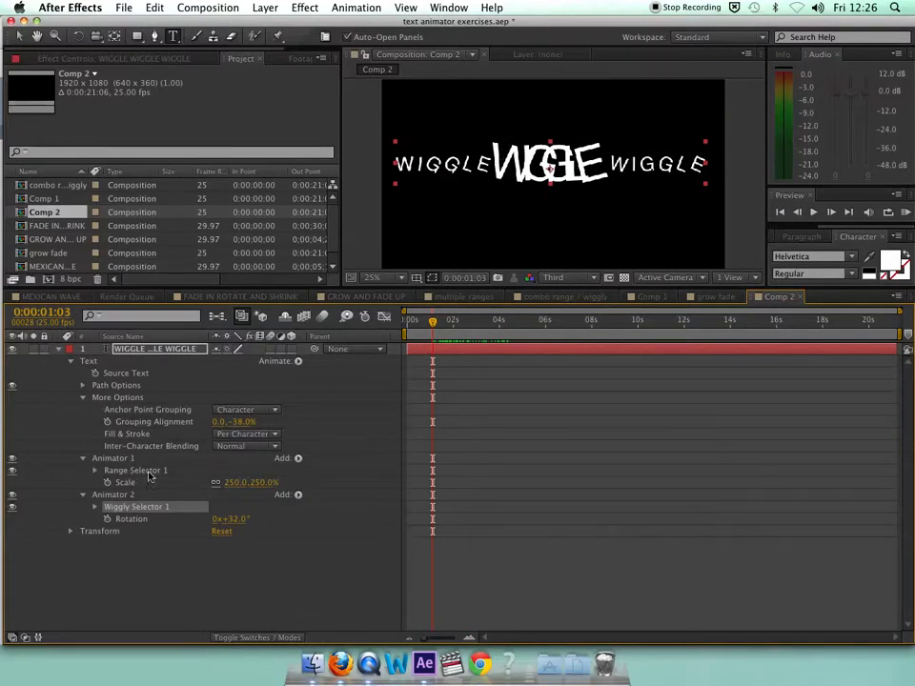
- Duplicate Animator 1's range selector and move the copy into Animator 2 above its wiggly selector
left_click(115, 459)
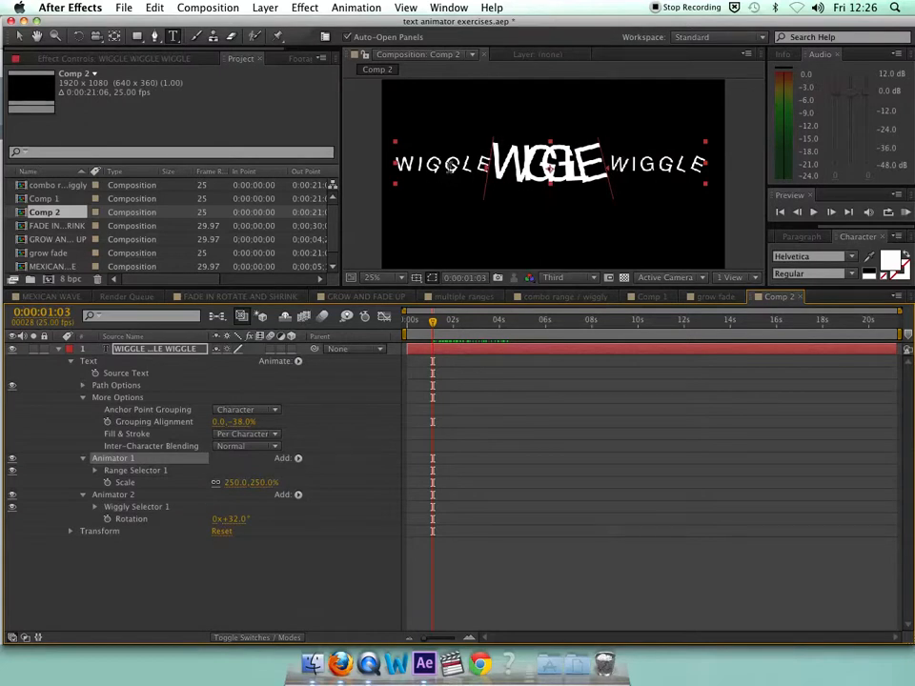
left_click(135, 470)
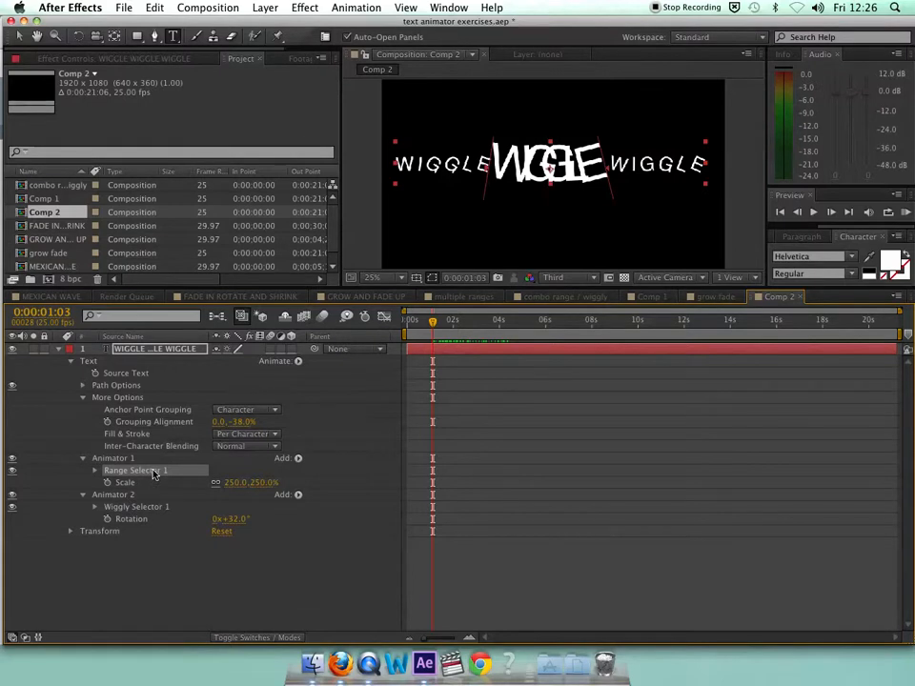
key("super+d")
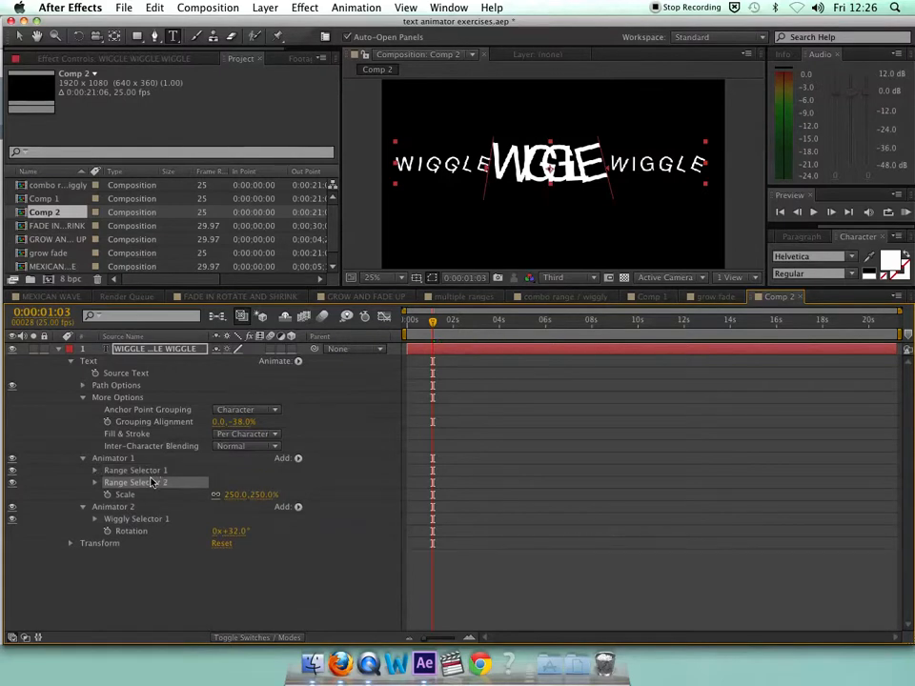
left_click_drag(138, 482, 146, 507)
- Set the mode of Animator 2's wiggly selector to Intersect and scrub the timeline to preview the middle word
left_click(127, 520)
left_click(94, 519)
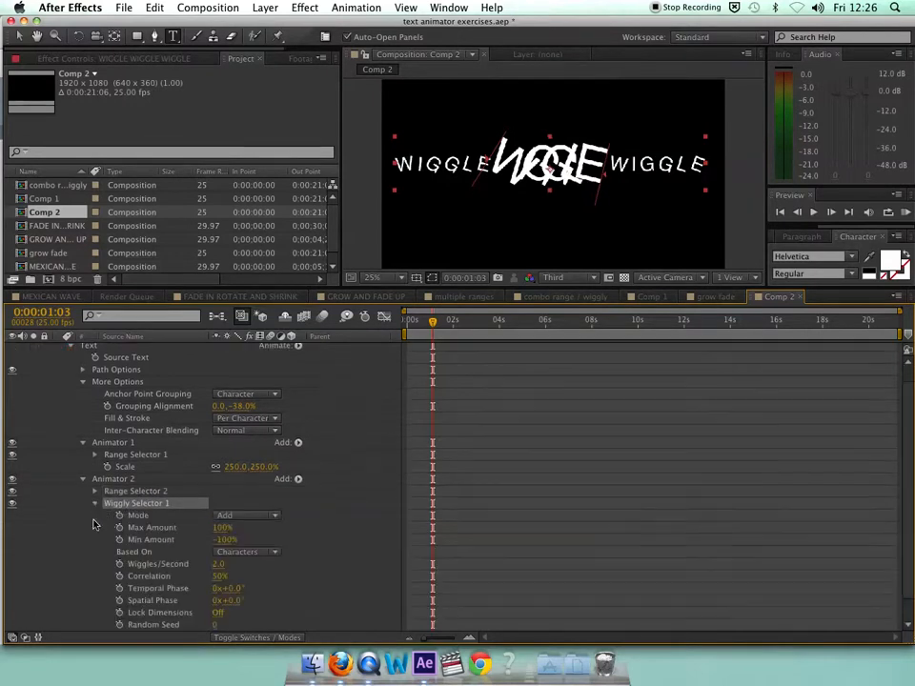
left_click(239, 516)
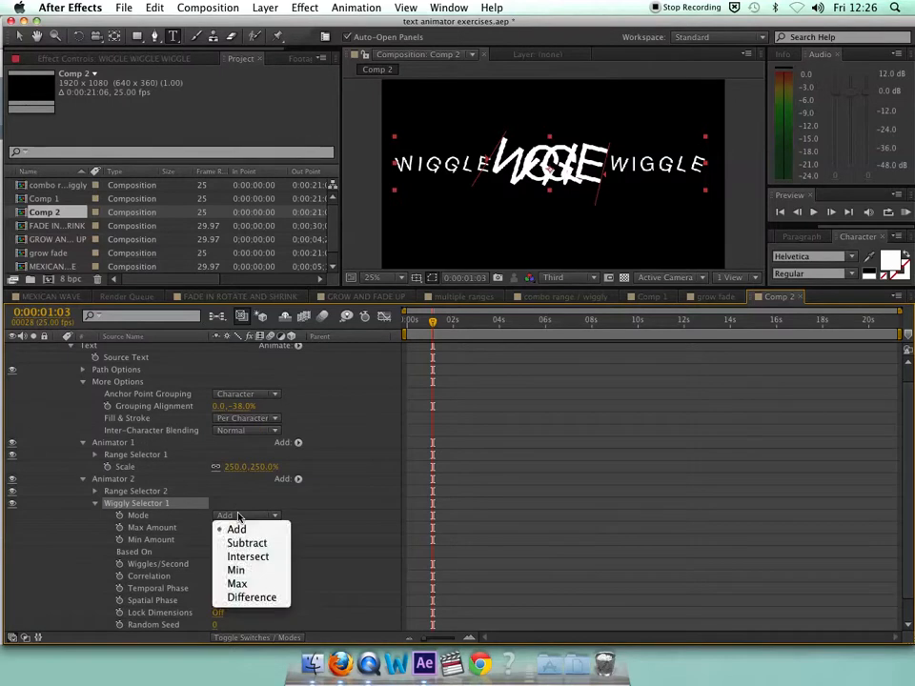
left_click(247, 559)
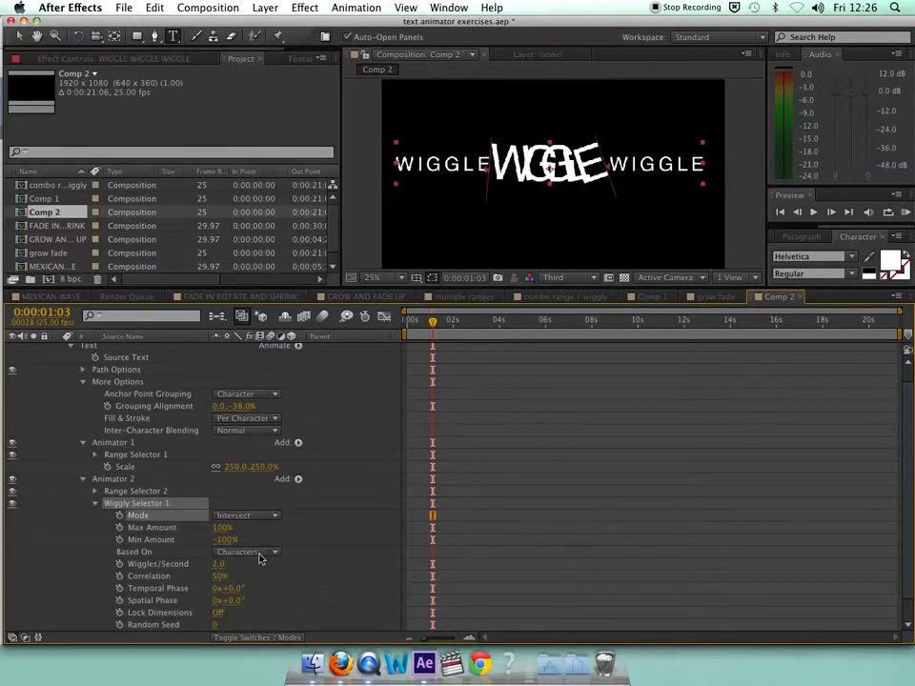
left_click(96, 507)
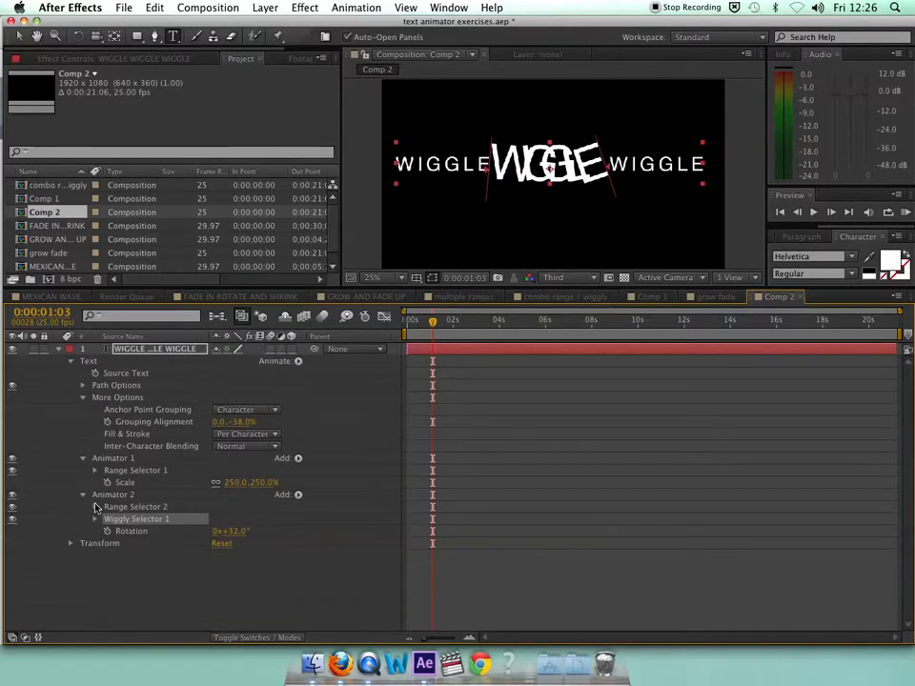
left_click_drag(441, 322, 427, 348)
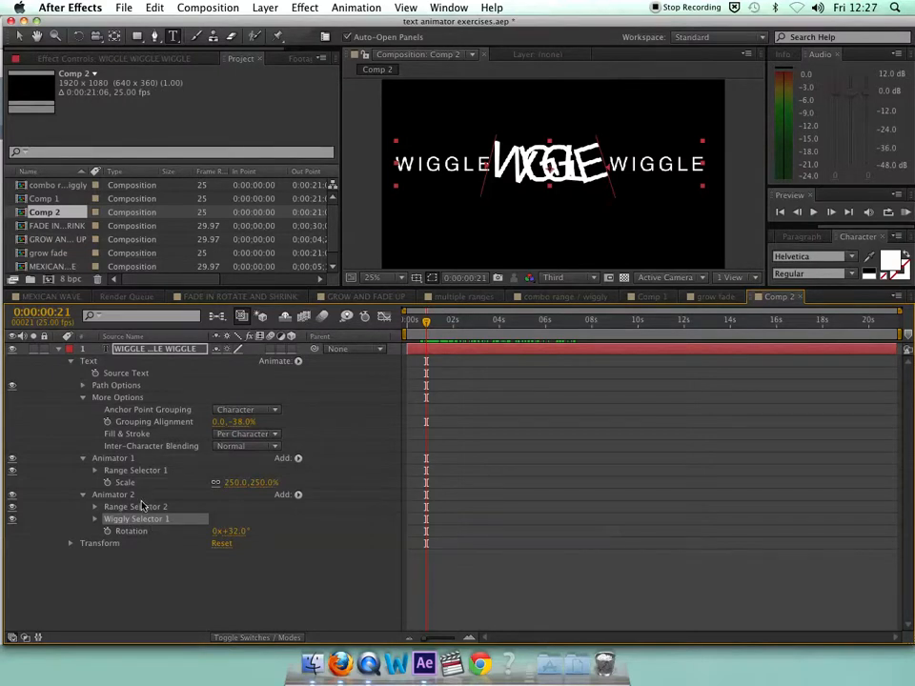
- Set the wiggly selector's Wiggles/Second to 21 and enable motion blur for the text layer, with the playhead back at the start
left_click(95, 519)
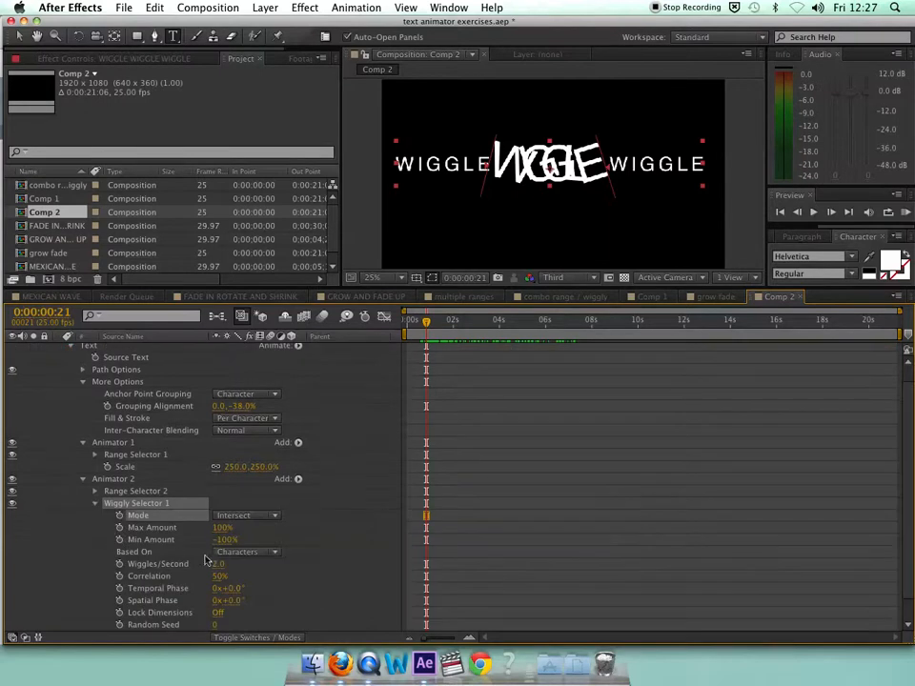
left_click_drag(218, 563, 231, 563)
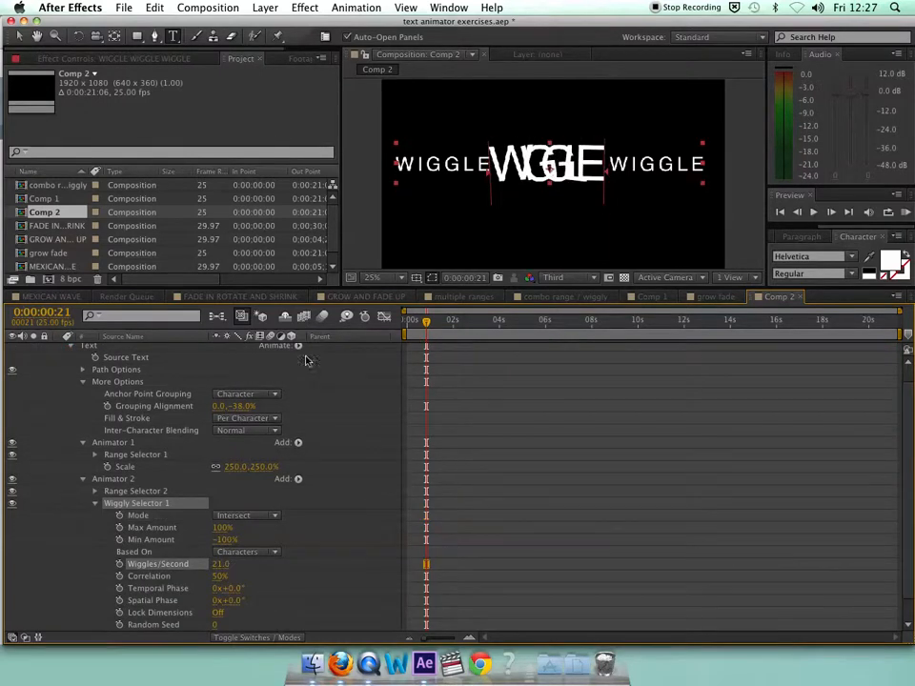
scroll(255, 369, "up", 1)
left_click_drag(438, 329, 398, 329)
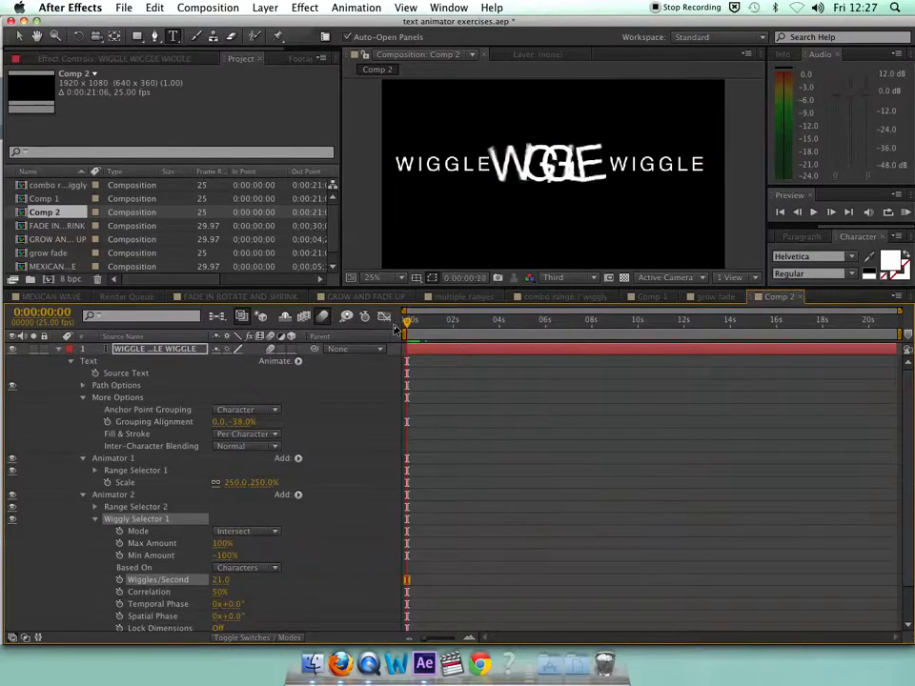